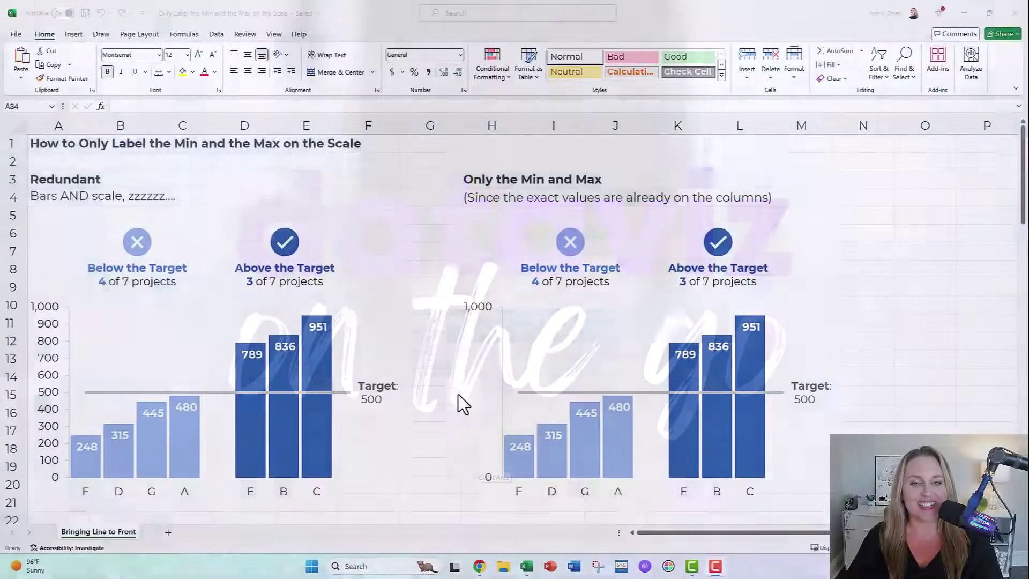
Review the source data in A30:C38, noting the smallest Number 248 and largest 951
scroll(458, 395, down, 6)
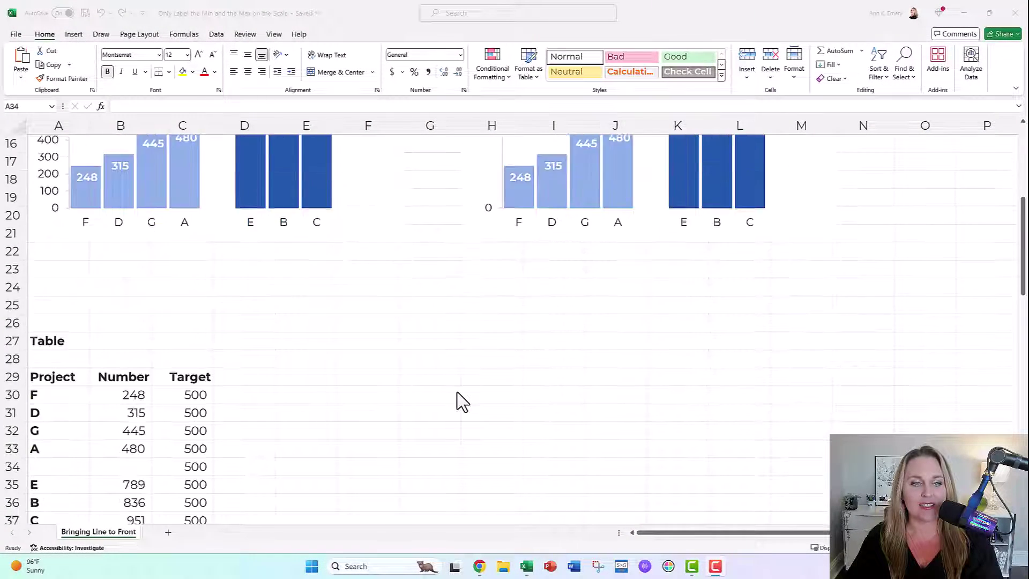
scroll(457, 393, down, 1)
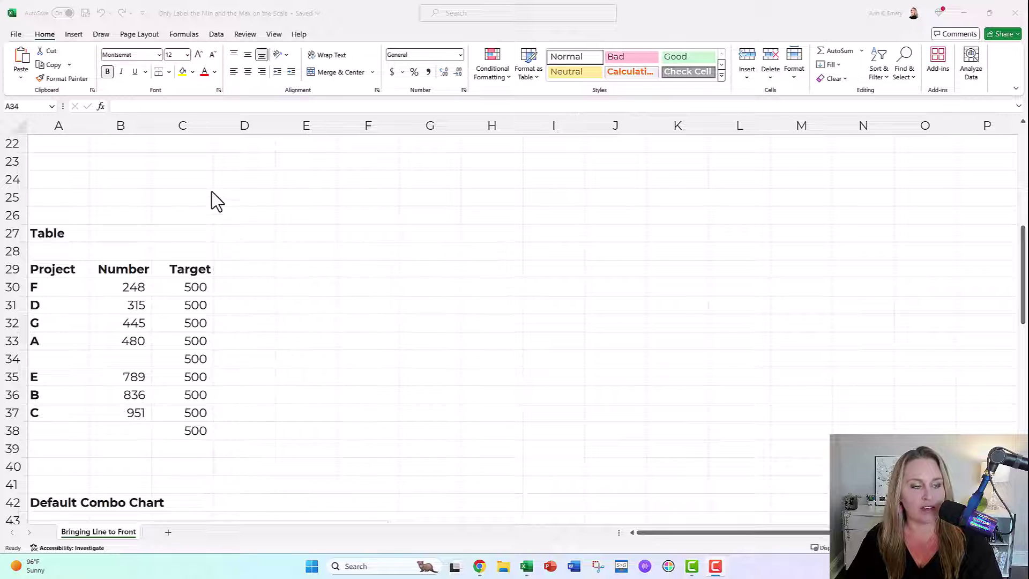
key(shift+space)
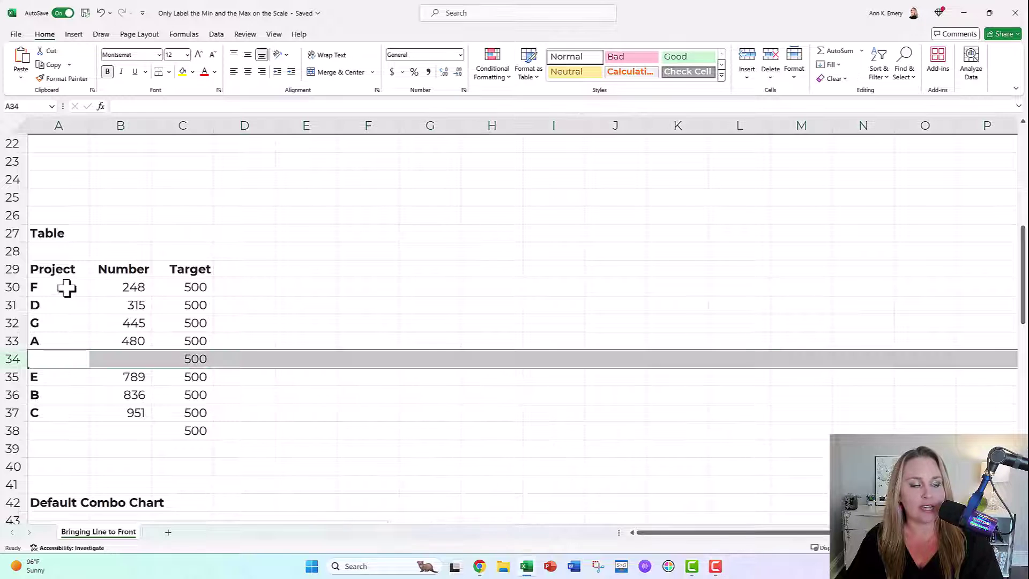
drag(66, 288, 56, 412)
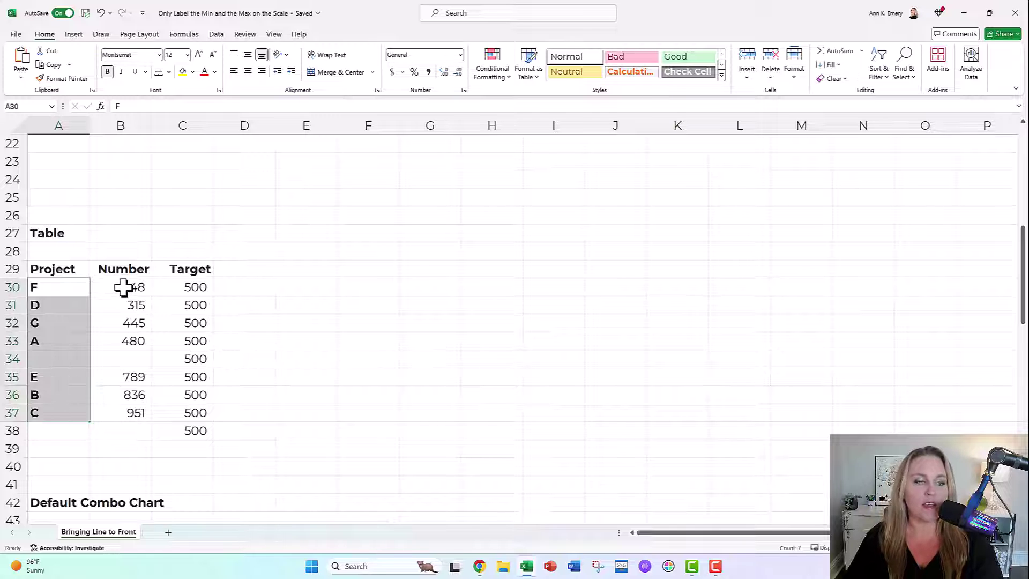
drag(124, 287, 123, 421)
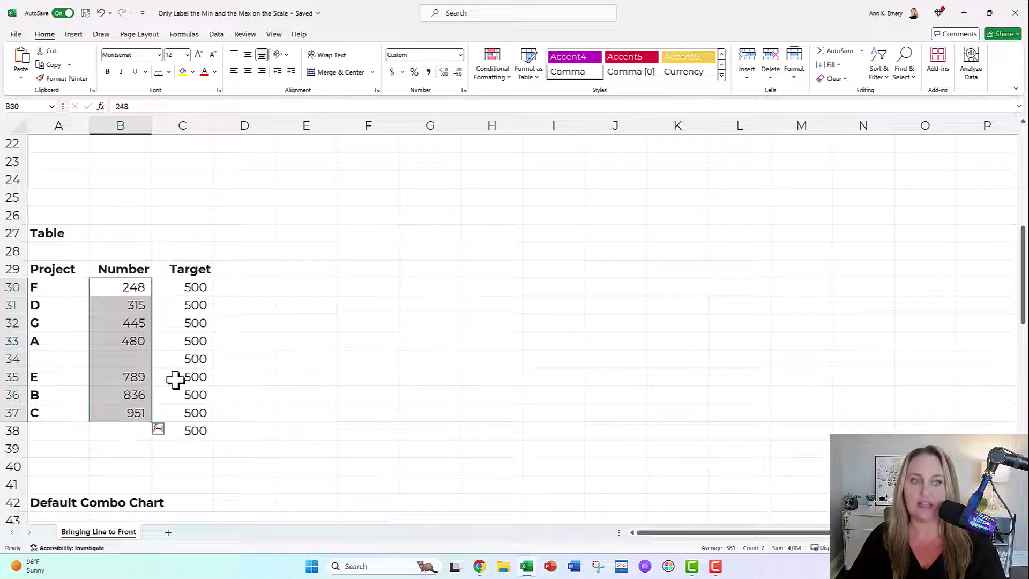
click(206, 286)
drag(202, 295, 206, 429)
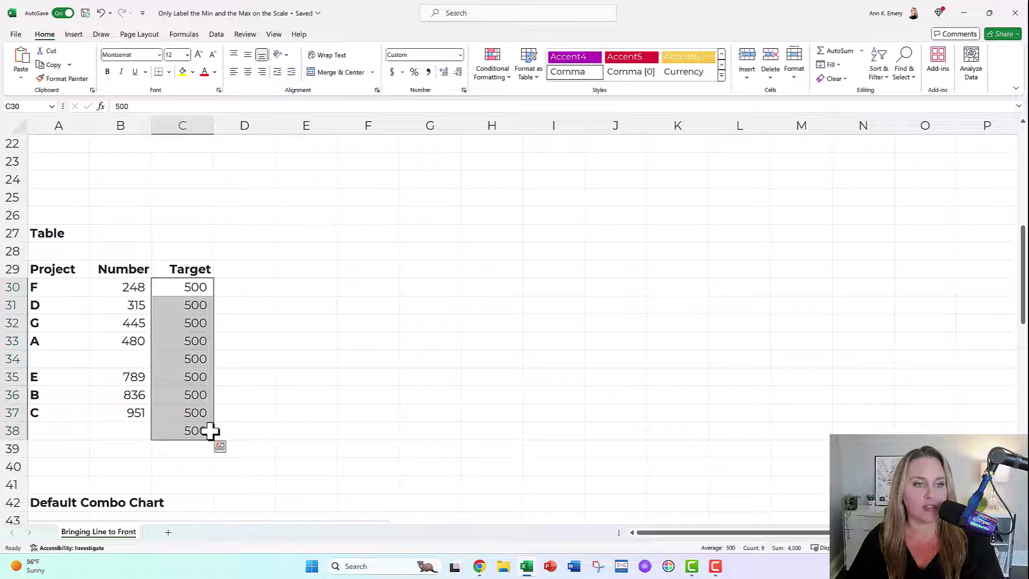
click(108, 287)
click(110, 416)
Highlight the blank row 34 between the groups and the extra Target value in C38
scroll(211, 287, up, 4)
scroll(213, 287, up, 1)
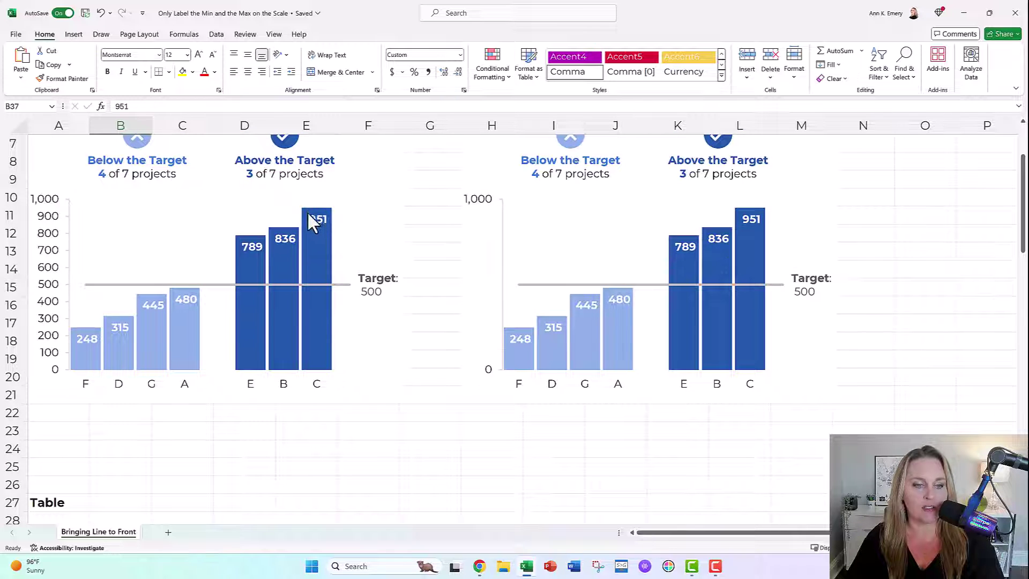
scroll(364, 337, down, 5)
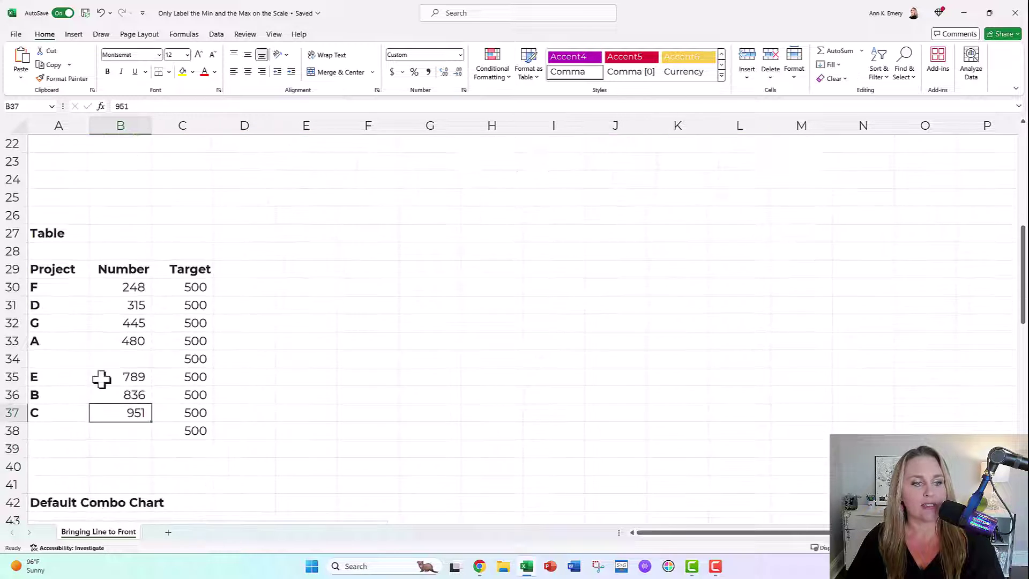
click(11, 360)
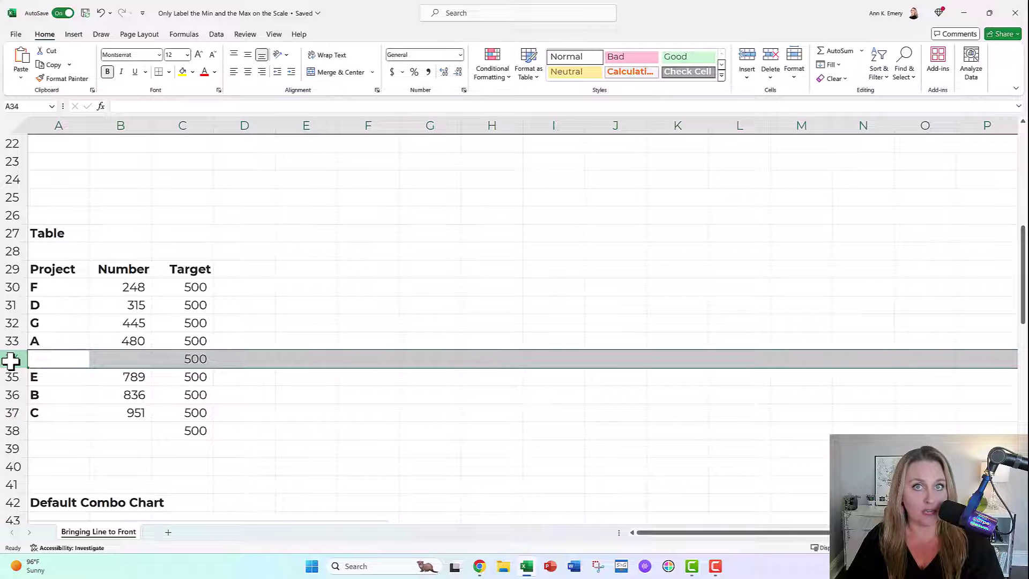
scroll(317, 313, up, 5)
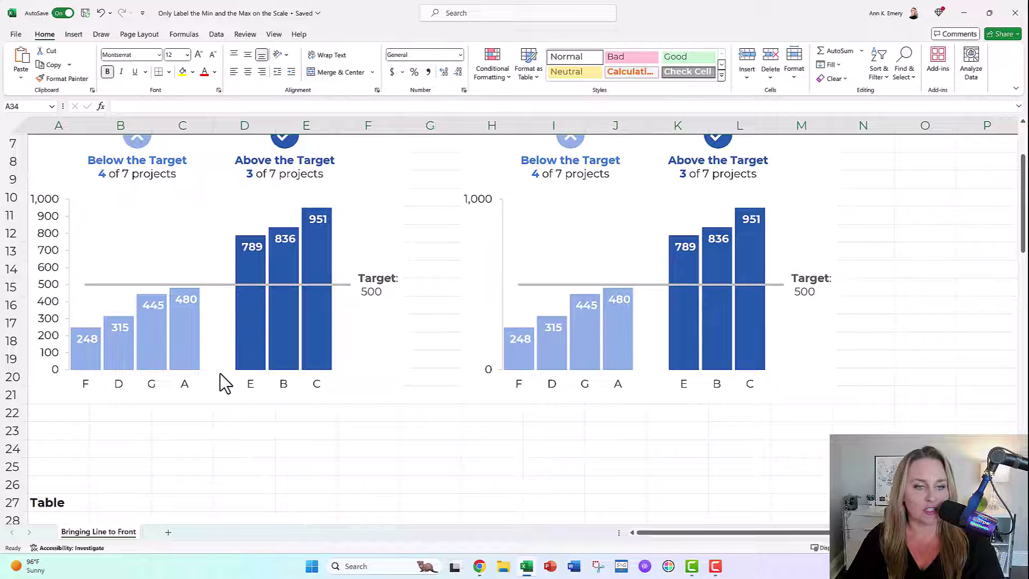
scroll(220, 371, down, 5)
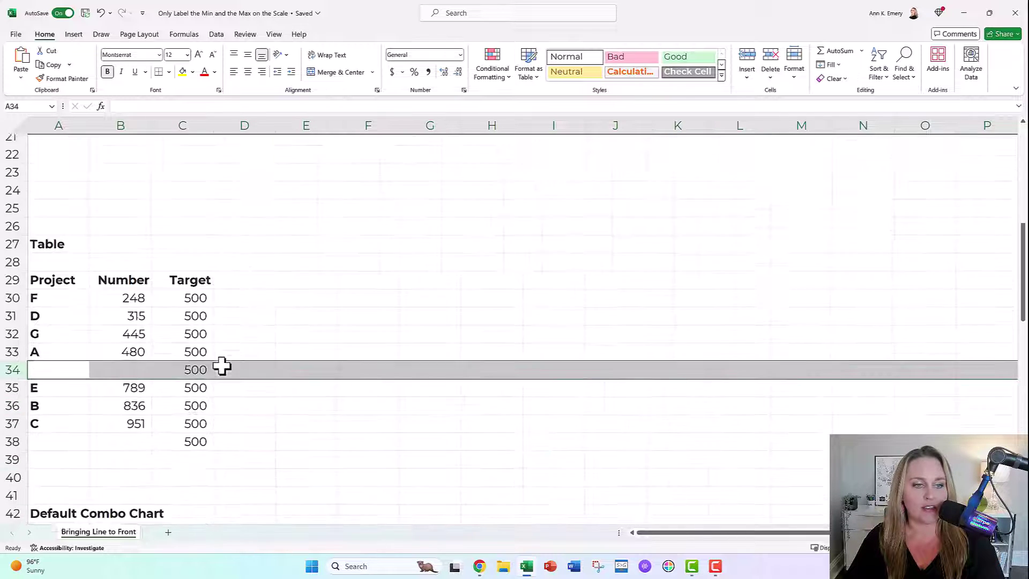
click(202, 429)
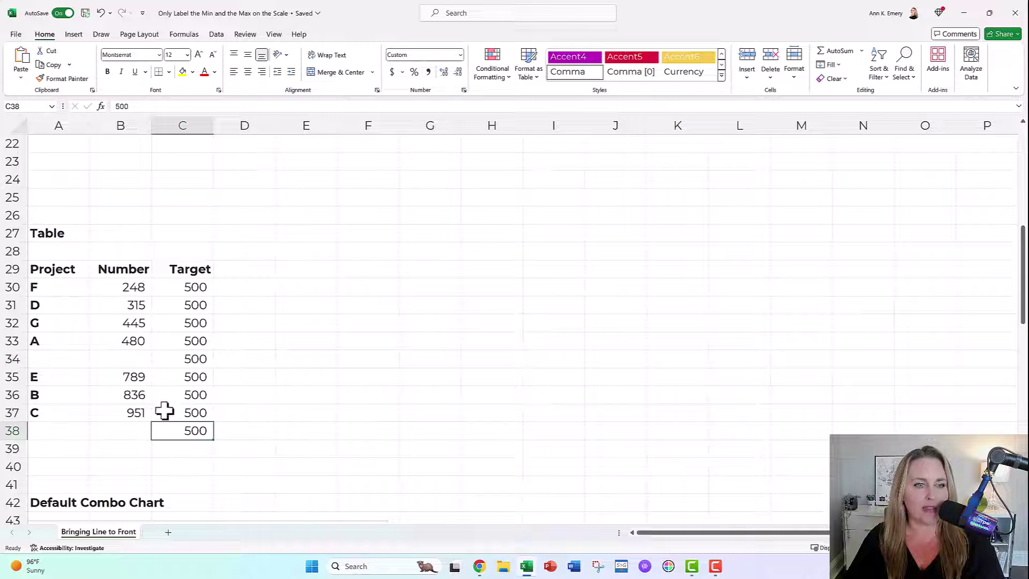
Select the whole original Redundant chart (Chart 20), not just its Below the Target label
scroll(393, 302, up, 4)
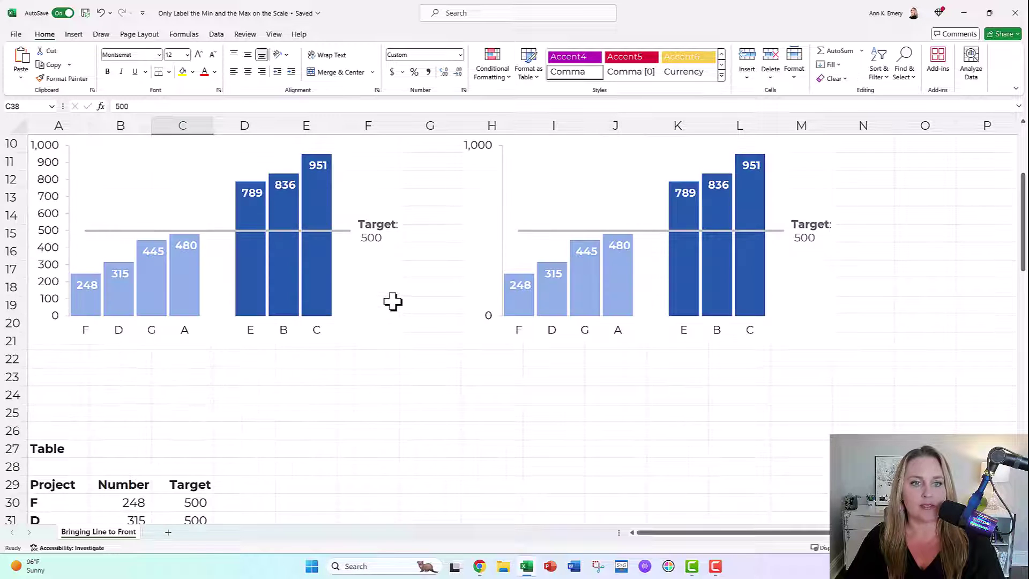
scroll(392, 302, up, 1)
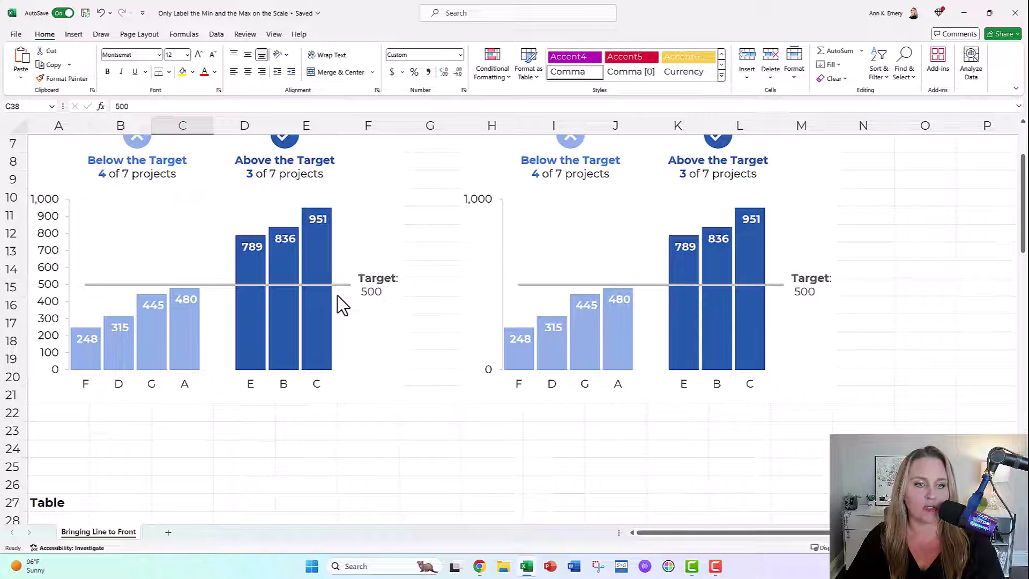
scroll(394, 346, down, 4)
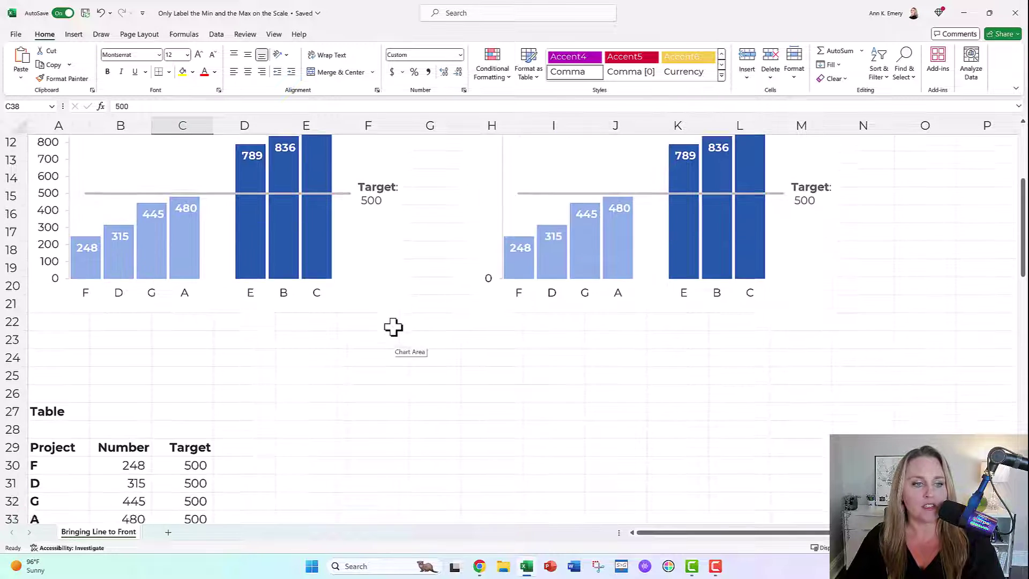
scroll(394, 327, down, 1)
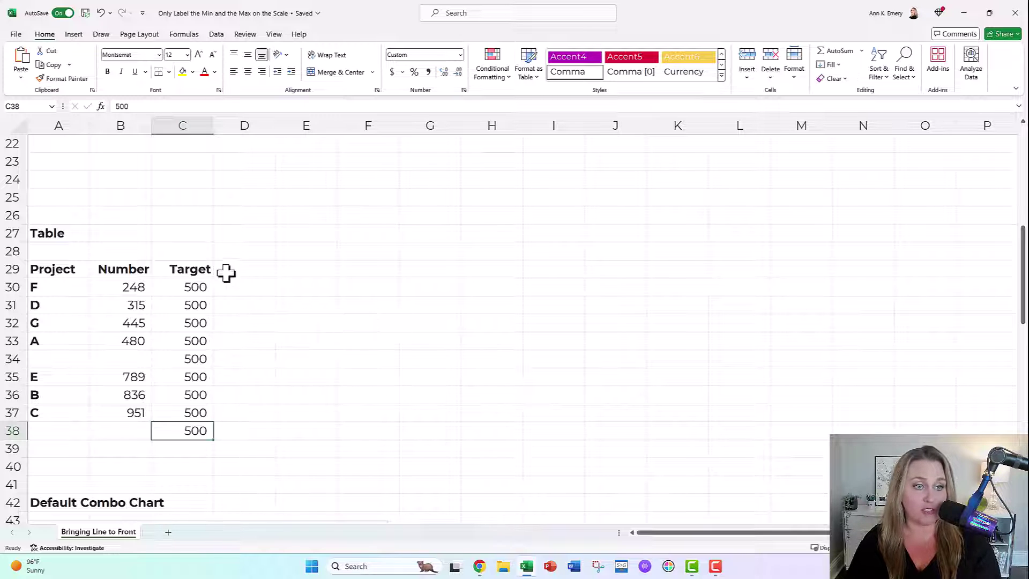
scroll(459, 285, down, 6)
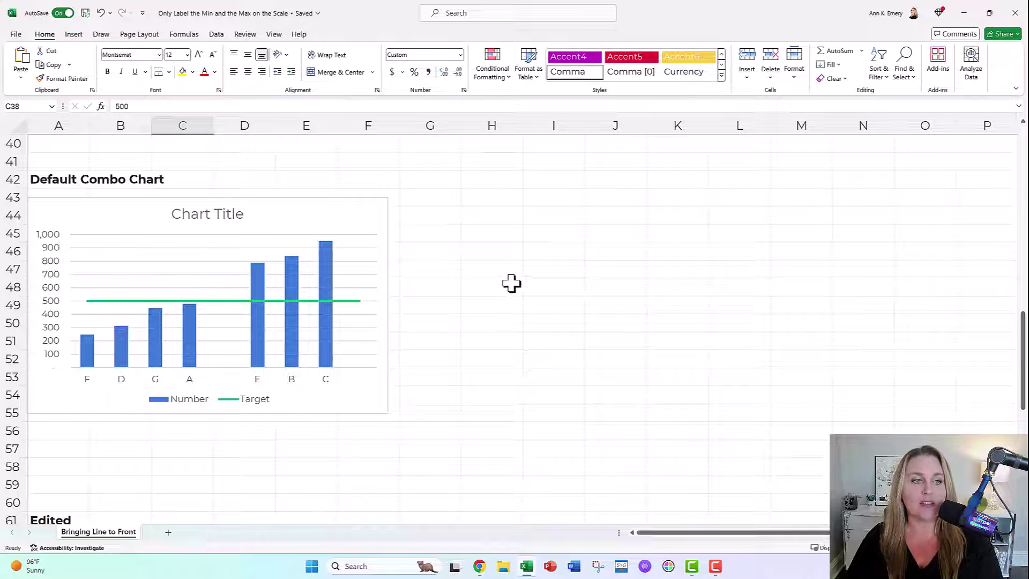
scroll(512, 280, down, 6)
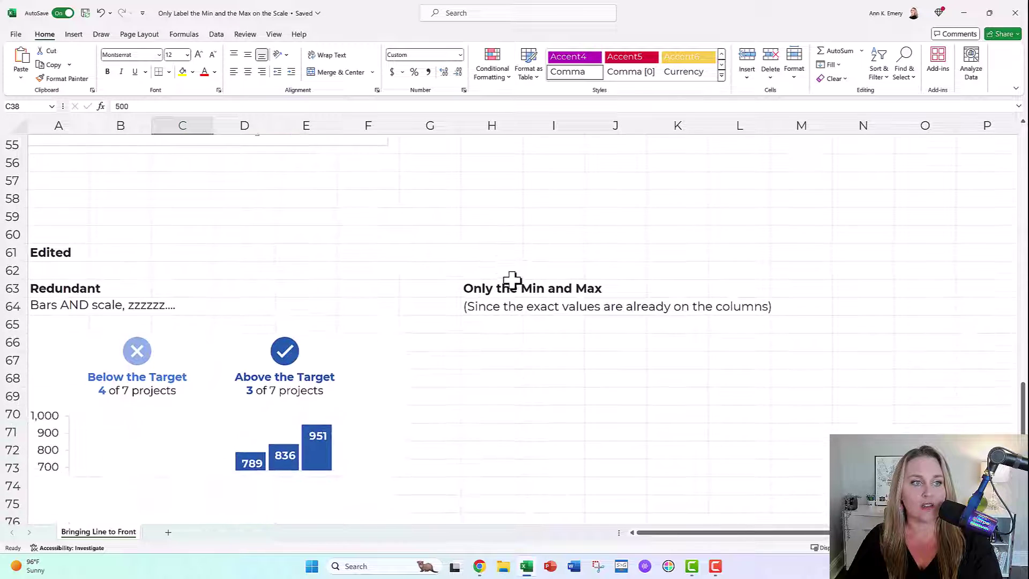
scroll(512, 280, down, 1)
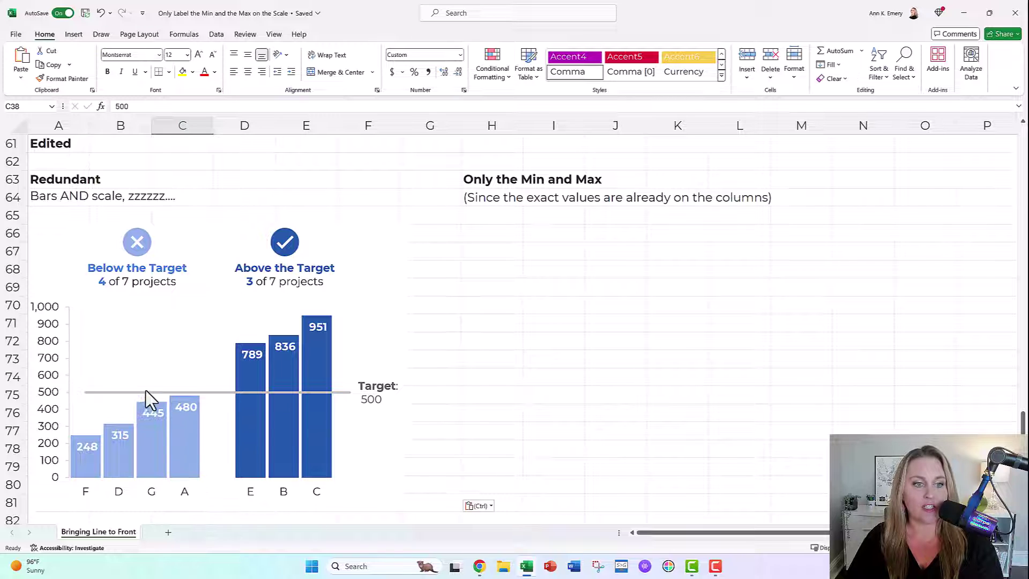
mouse_move(329, 399)
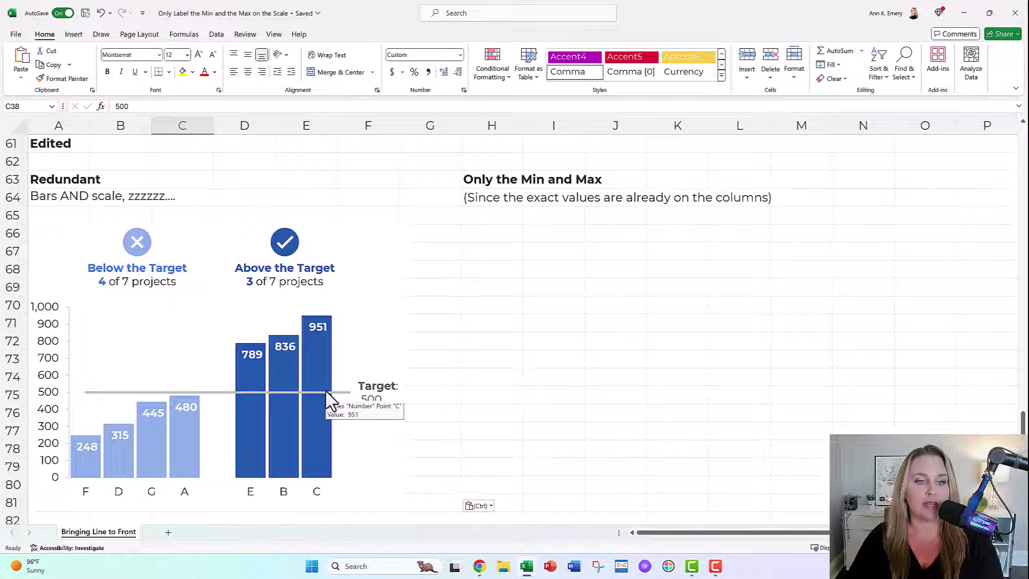
click(142, 268)
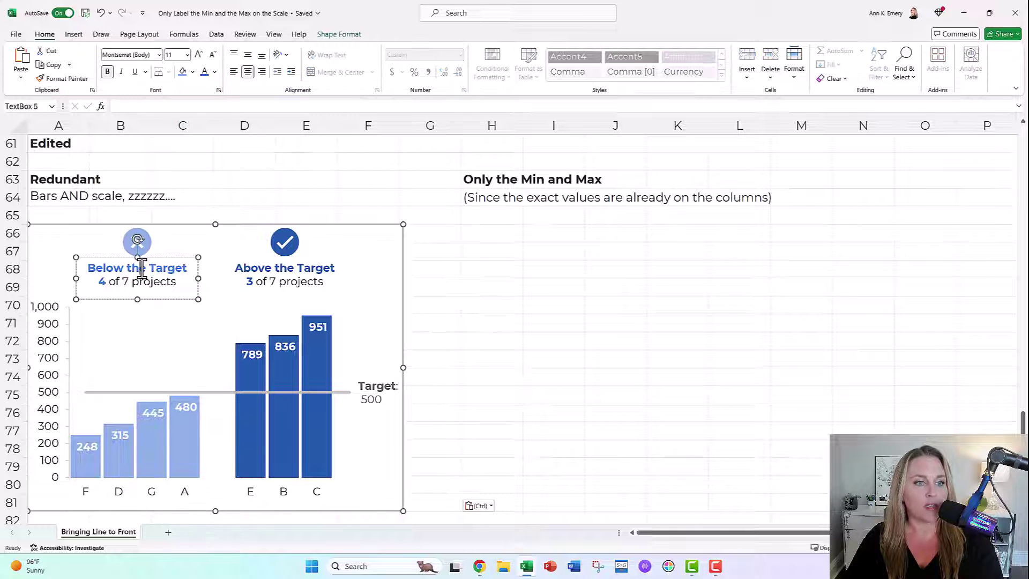
click(144, 282)
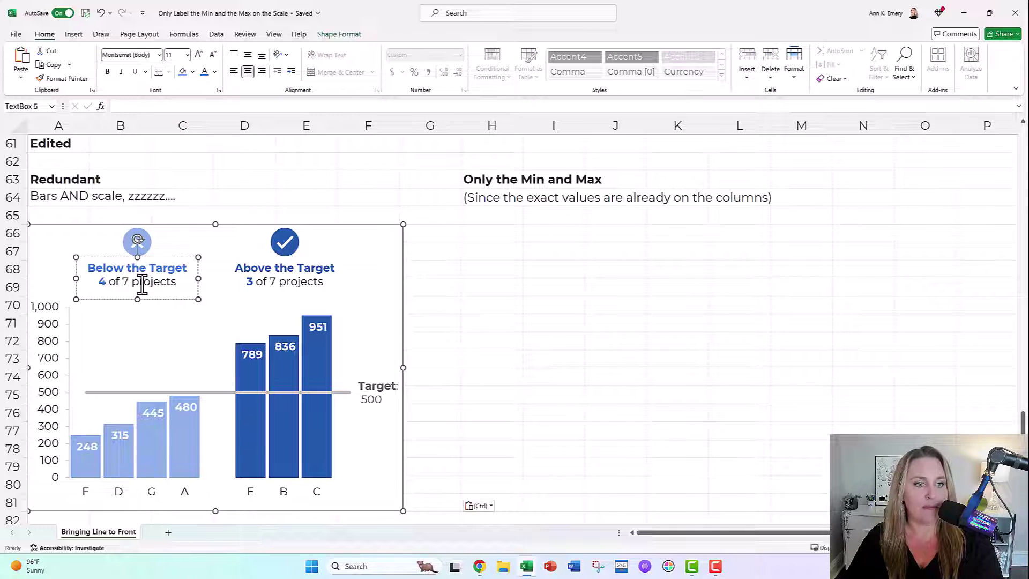
click(142, 242)
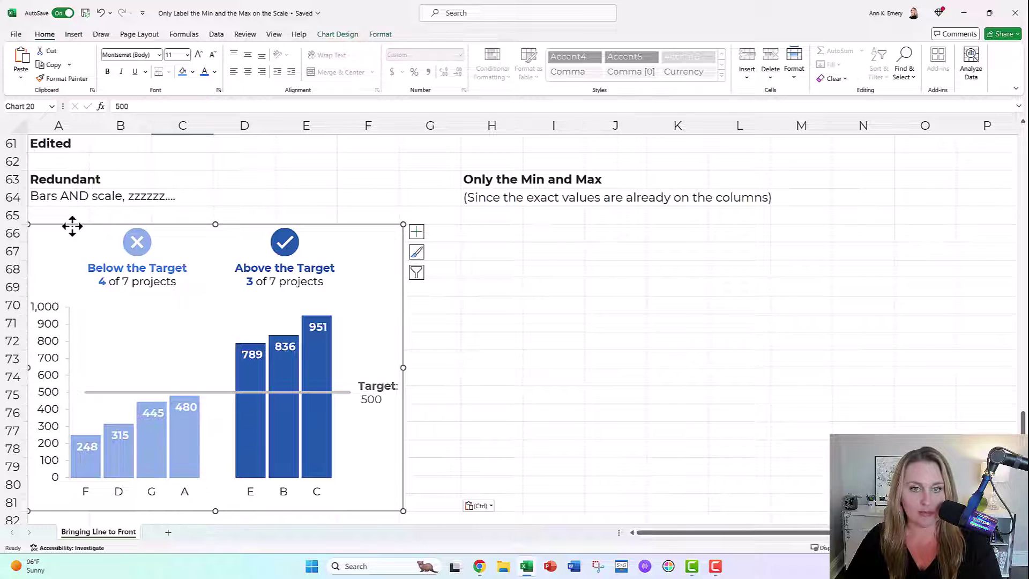
Paste the chart copy at H66 under the Only the Min and Max heading and select its vertical axis
click(476, 231)
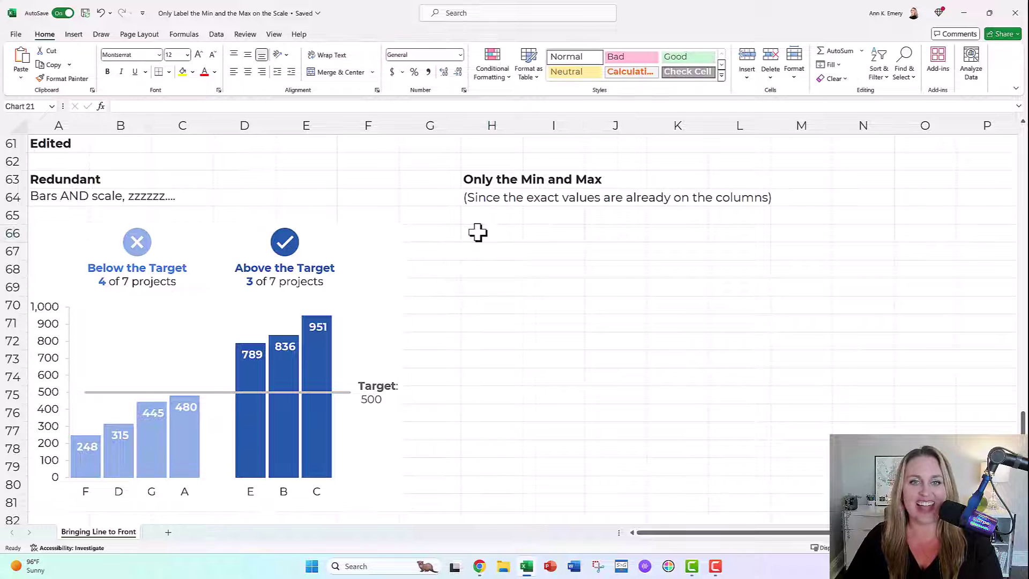
key(ctrl+v)
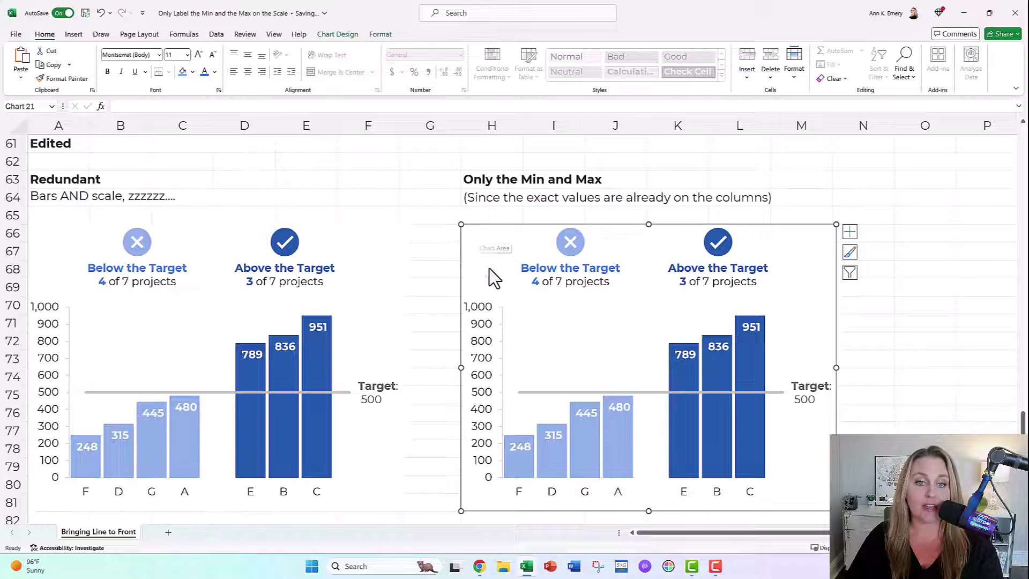
click(485, 329)
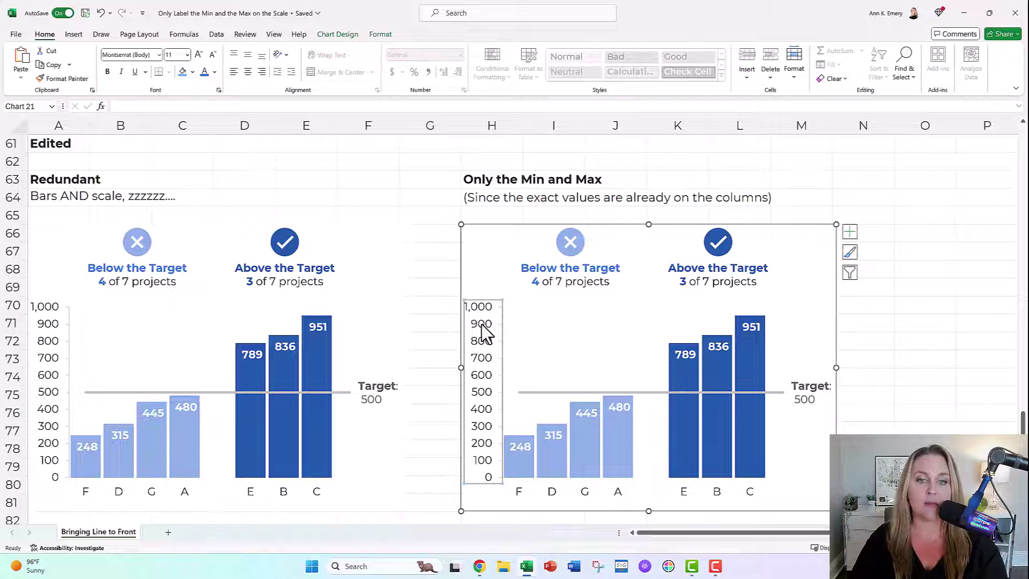
Open Format Axis for the copied chart's vertical axis, showing Minimum 0 and Maximum 1000 bounds
right_click(481, 328)
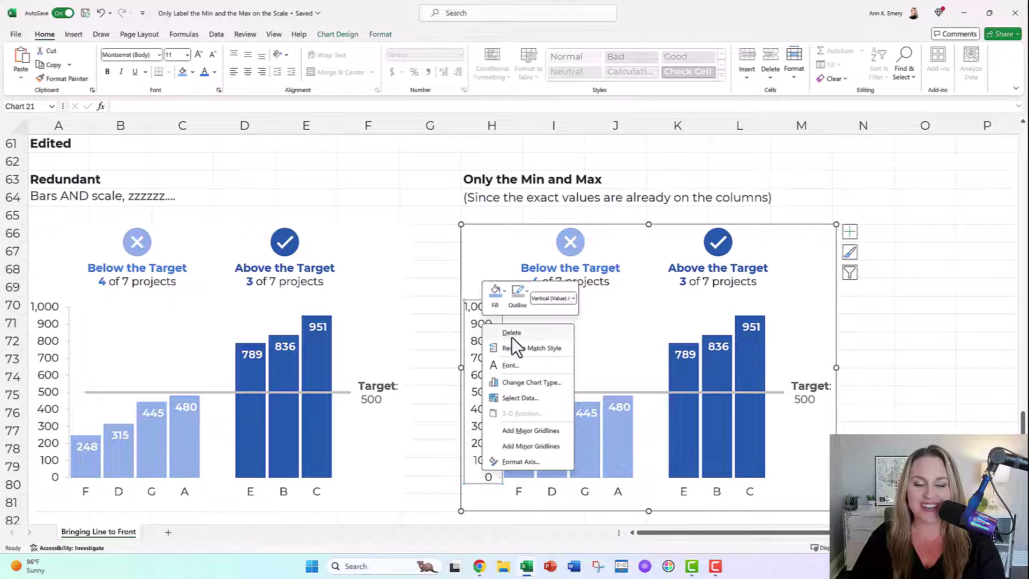
click(513, 462)
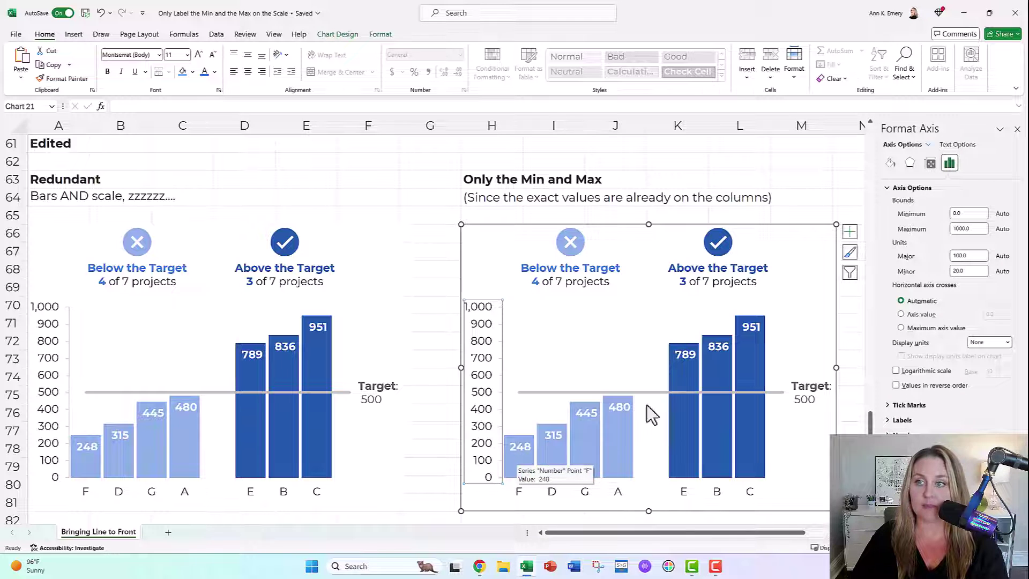
click(971, 215)
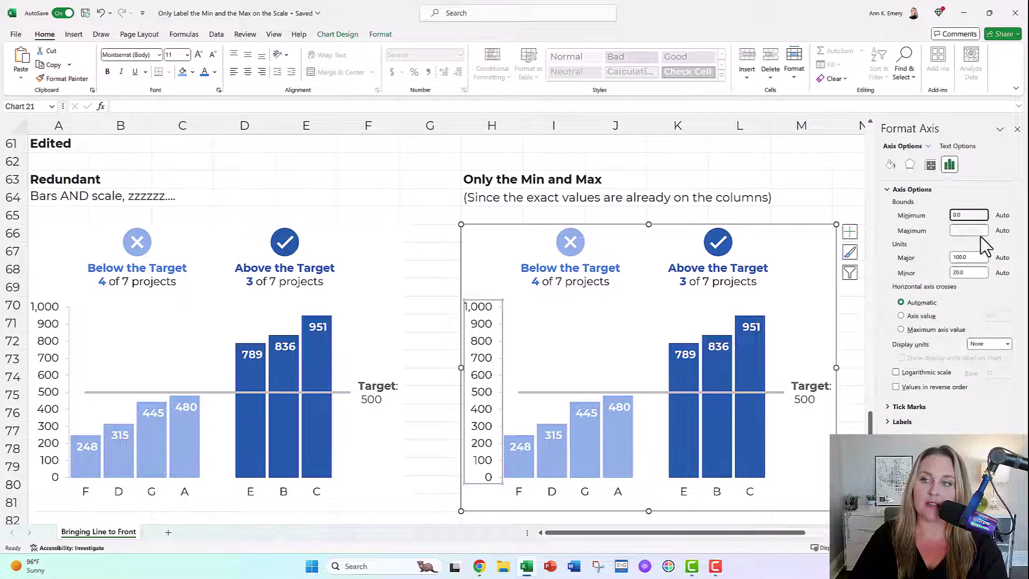
click(978, 231)
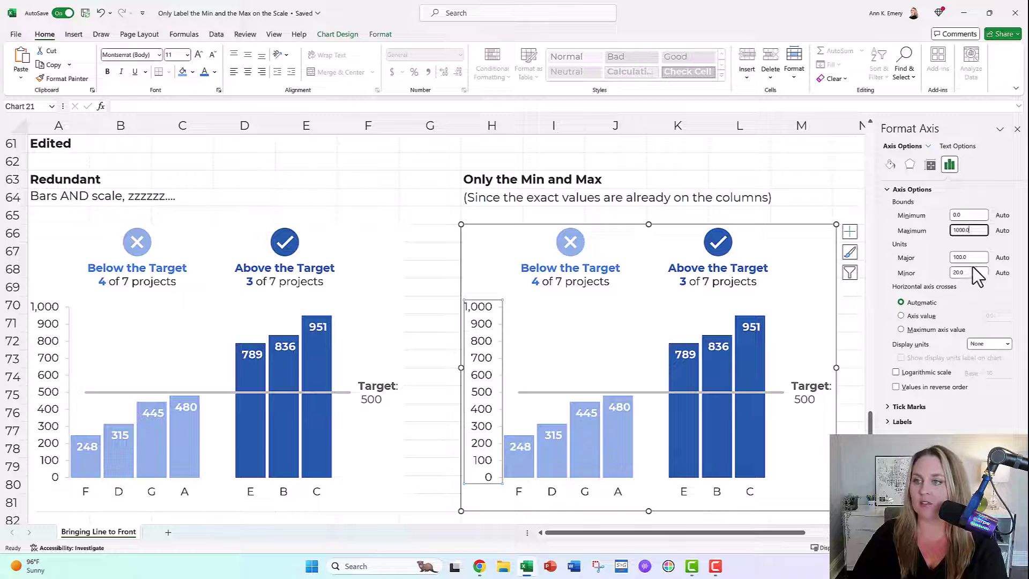
Change the axis major unit to 250, then 1000, so only 0 and 1,000 are labelled
click(959, 257)
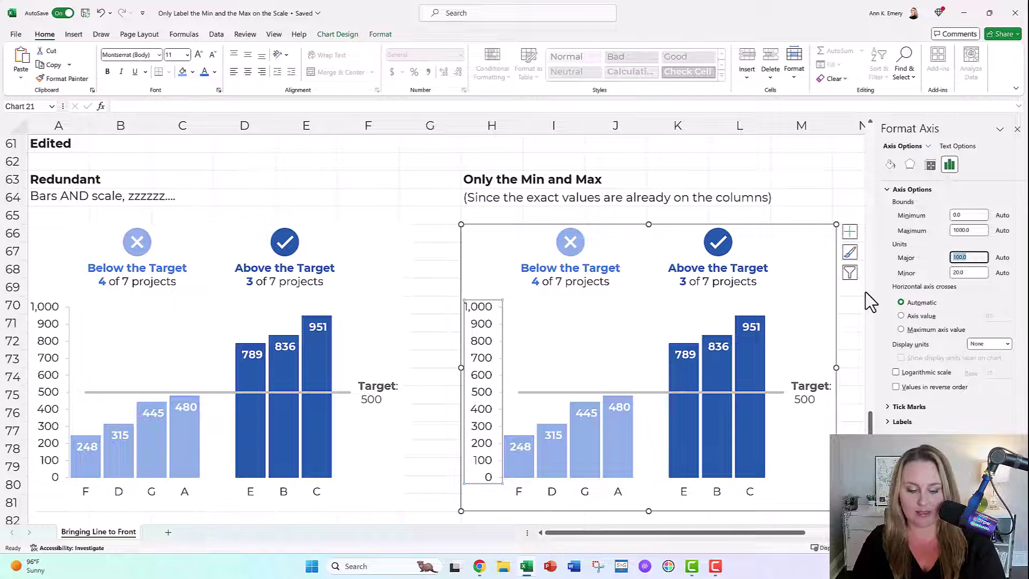
text(25)
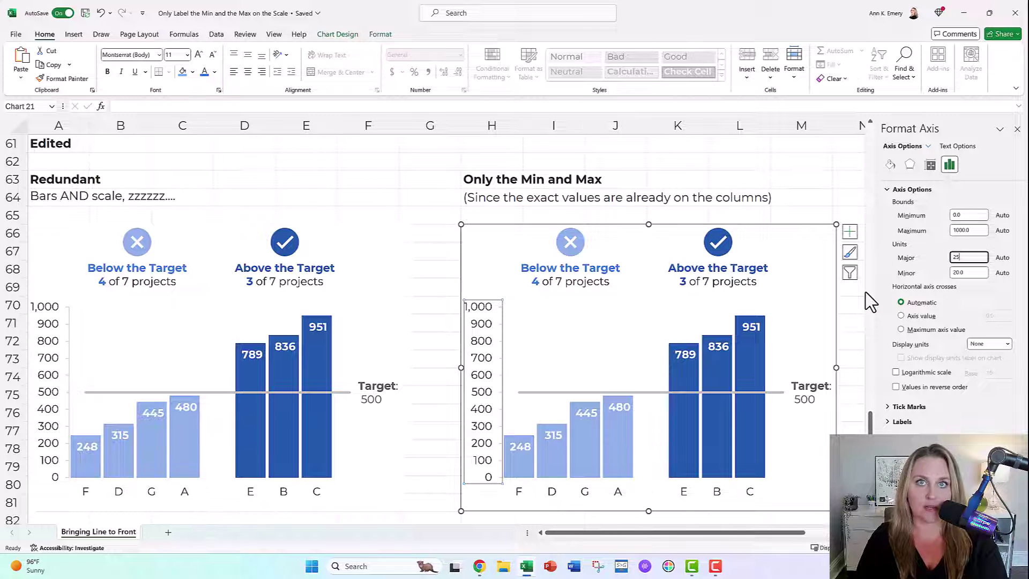
text(0)
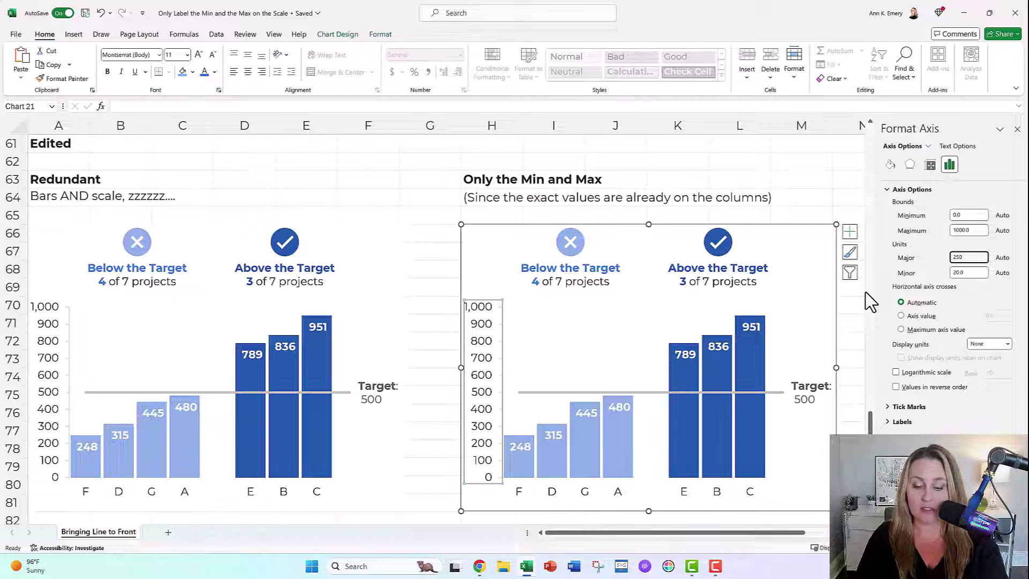
key(Return)
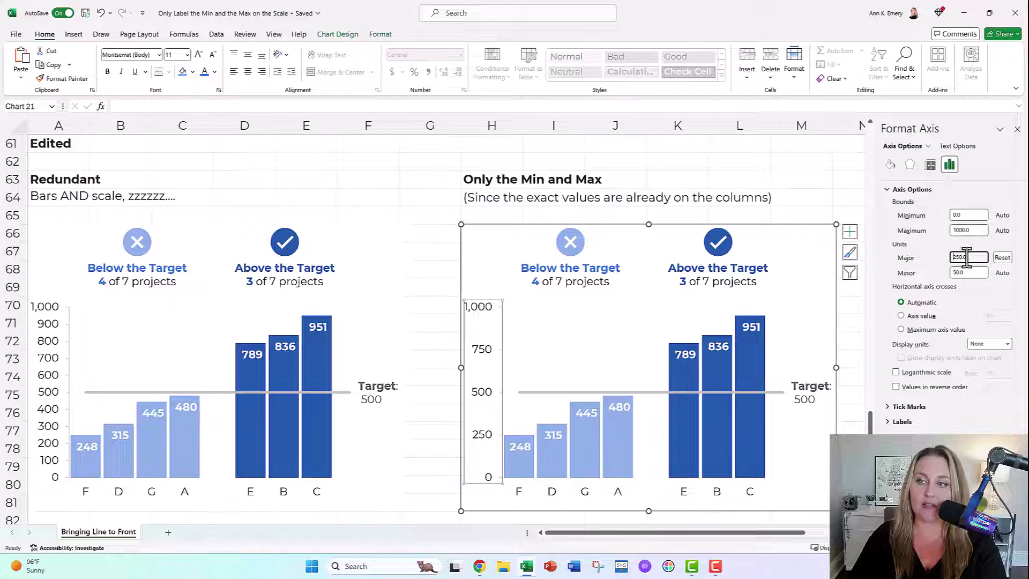
text(1000)
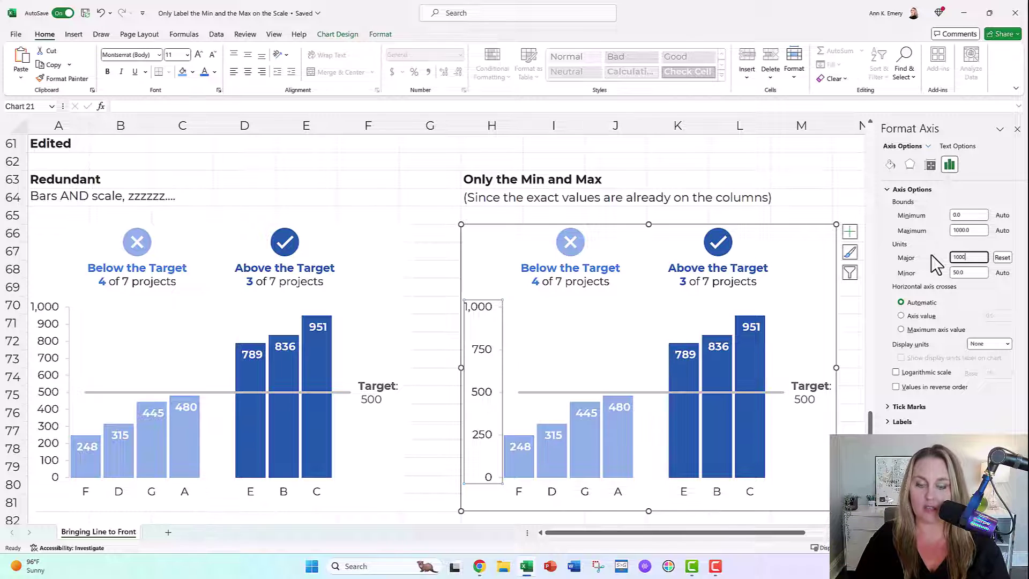
key(Return)
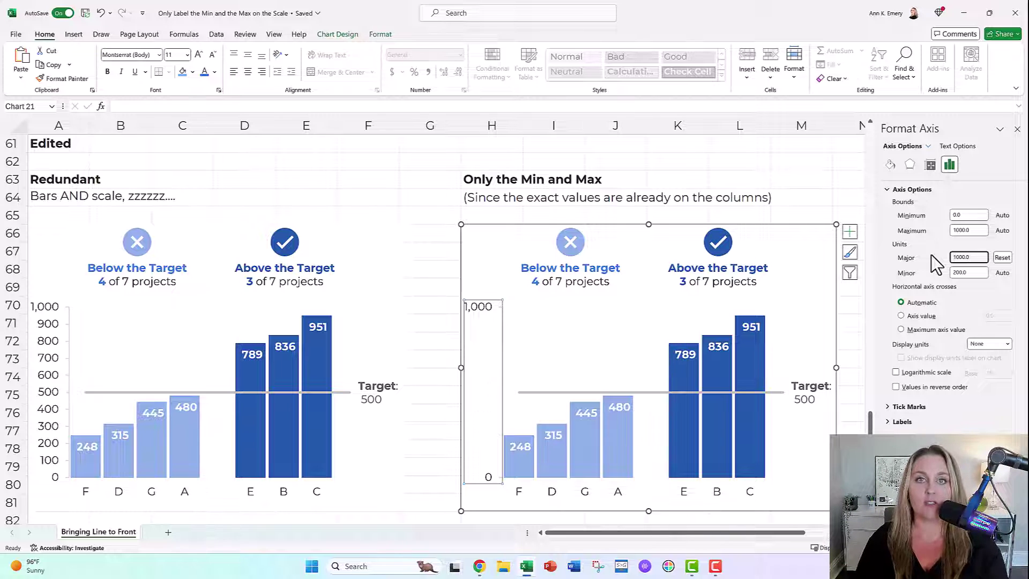